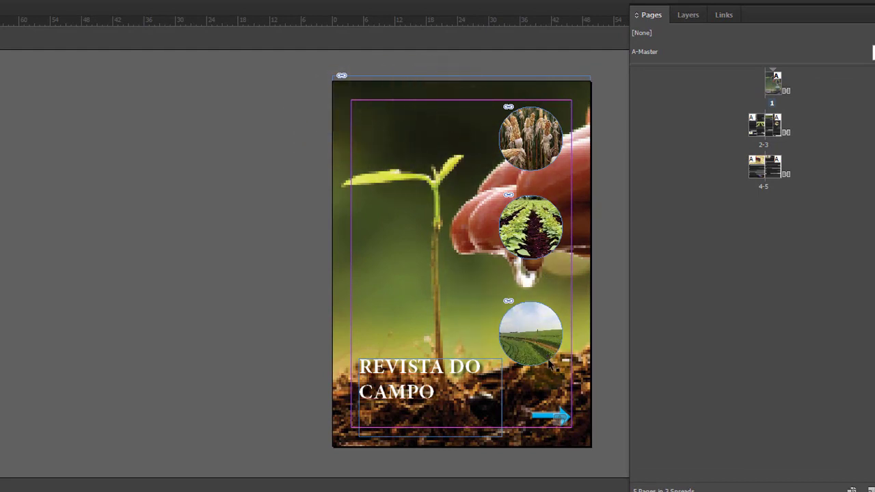
{"action": "left_click", "coordinate": [352, 92]}
{"action": "left_click", "coordinate": [280, 122]}
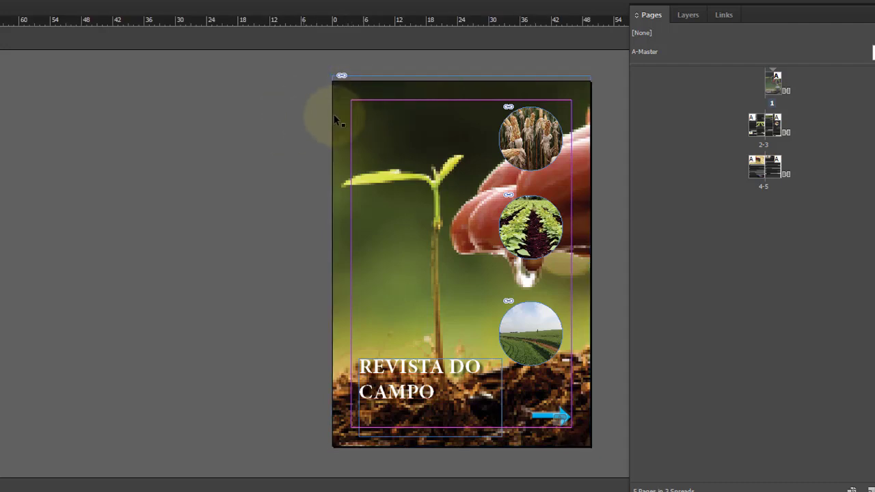
{"action": "left_click", "coordinate": [375, 89]}
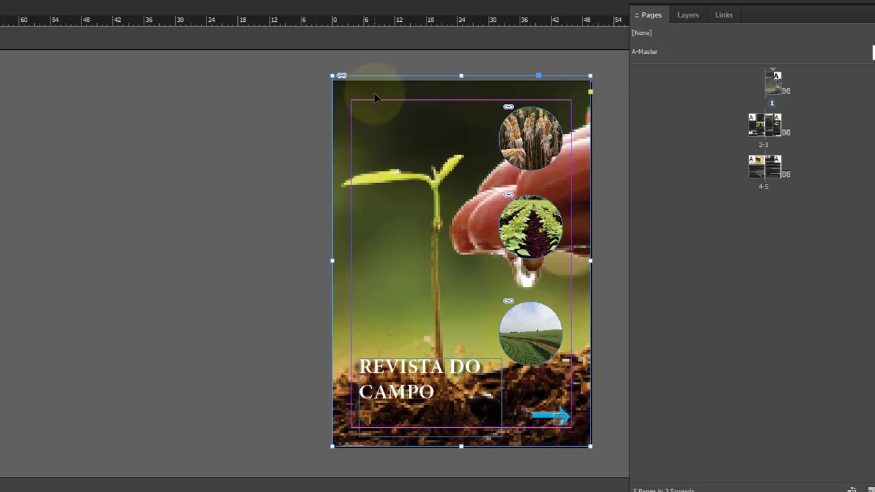
{"action": "left_click", "coordinate": [306, 137]}
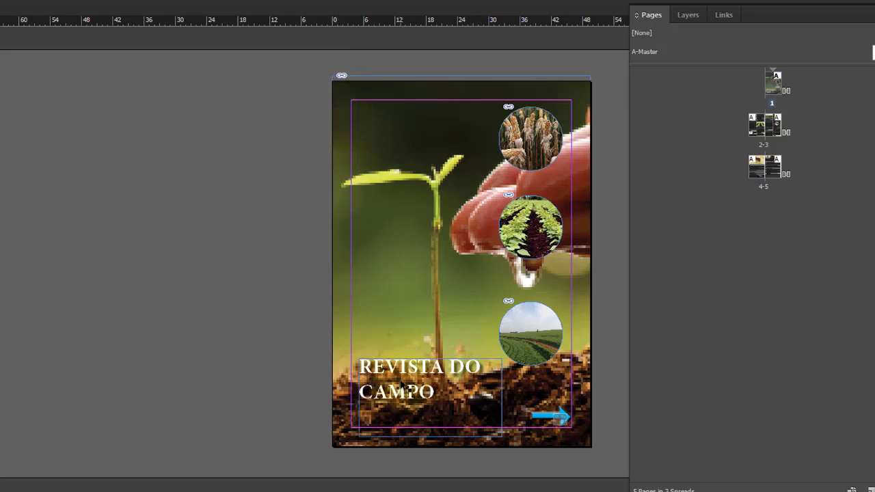
Try extending the cover background photo's frame past the page's left, top and right edges
{"action": "left_click", "coordinate": [342, 97]}
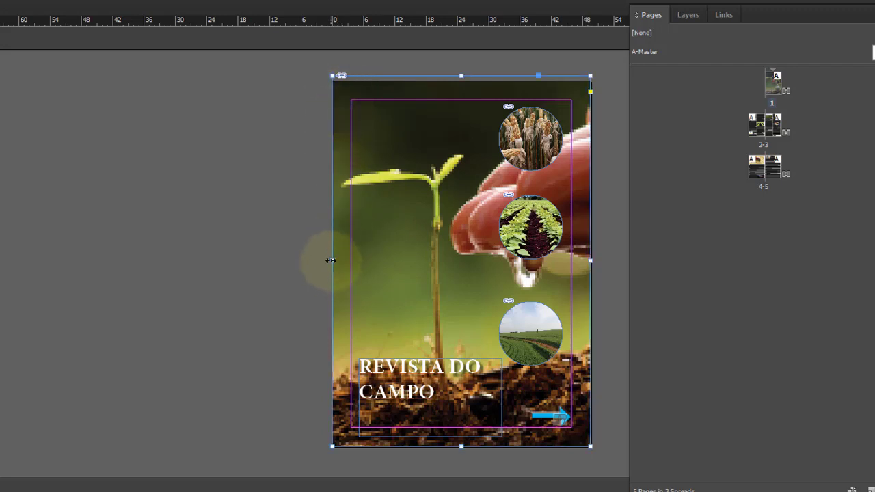
{"action": "left_click_drag", "start_coordinate": [330, 260], "coordinate": [324, 261]}
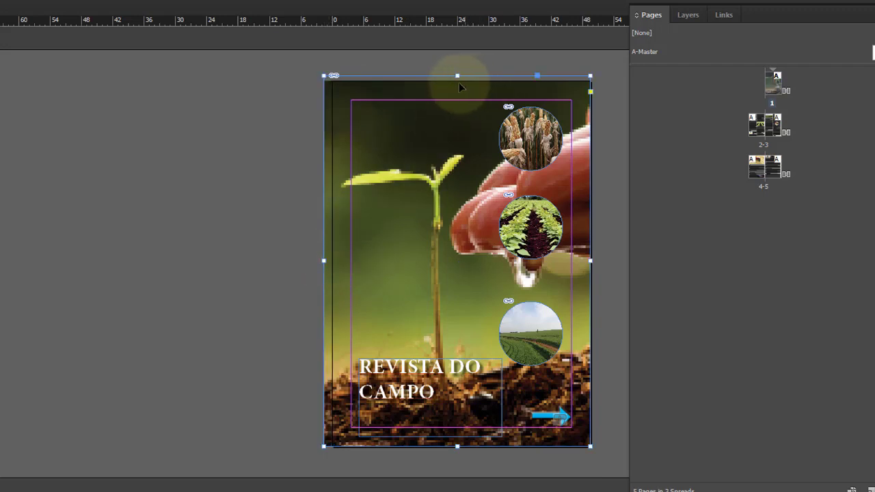
{"action": "left_click_drag", "start_coordinate": [458, 76], "coordinate": [458, 70]}
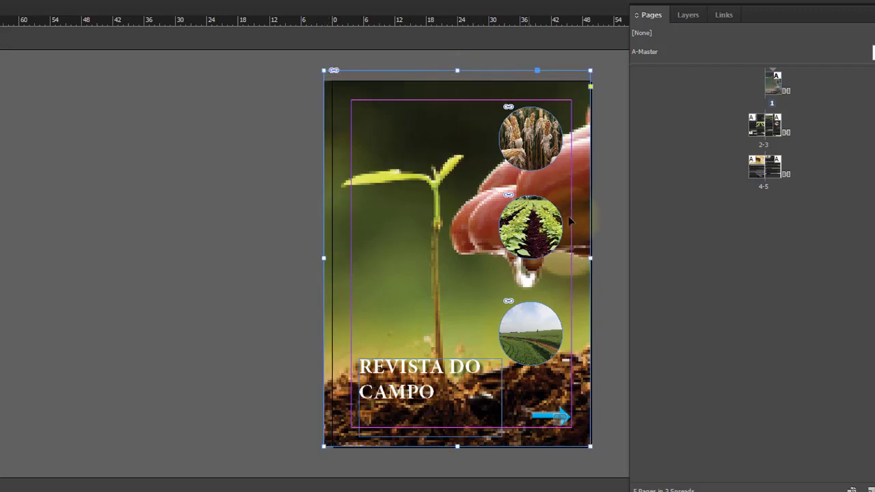
{"action": "left_click_drag", "start_coordinate": [589, 259], "coordinate": [597, 260]}
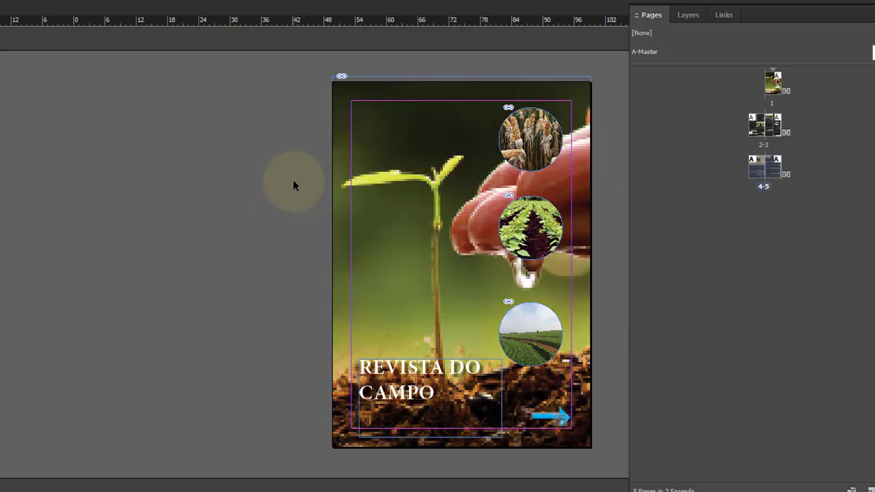
Check the bleed and slug settings offered for a new document, without creating one
{"action": "left_click", "coordinate": [31, 7]}
{"action": "mouse_move", "coordinate": [157, 18]}
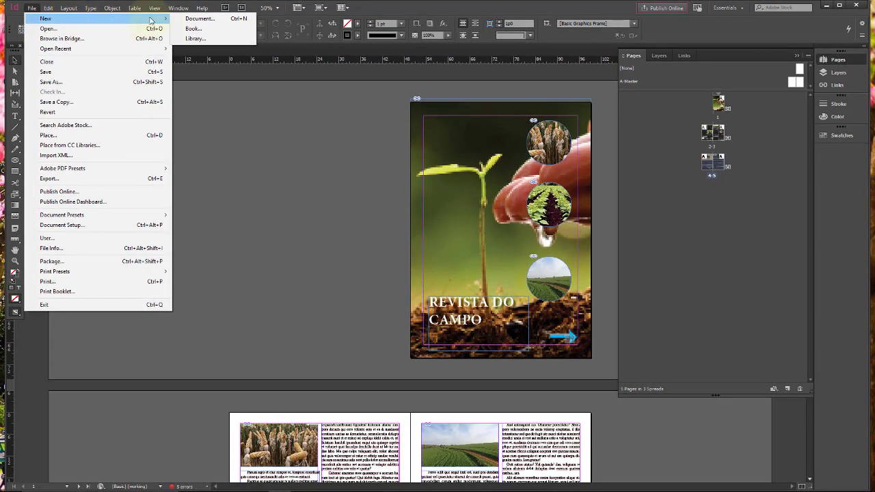
{"action": "left_click", "coordinate": [195, 19]}
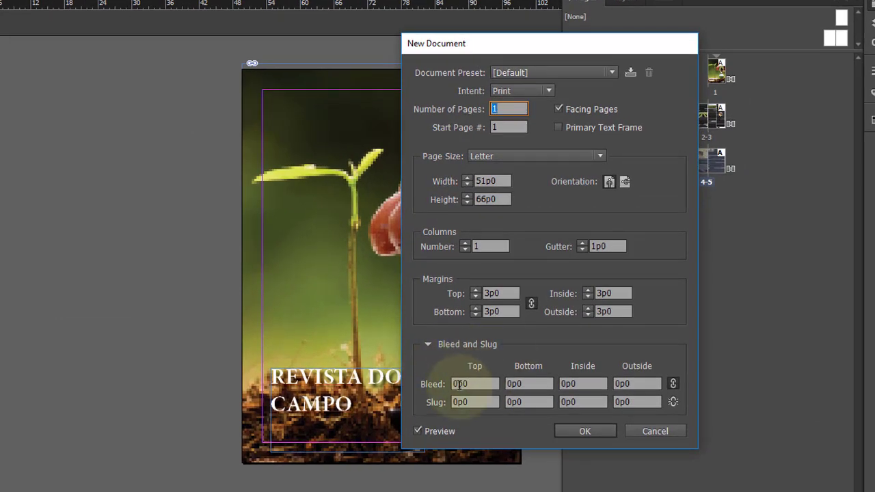
{"action": "left_click", "coordinate": [662, 432]}
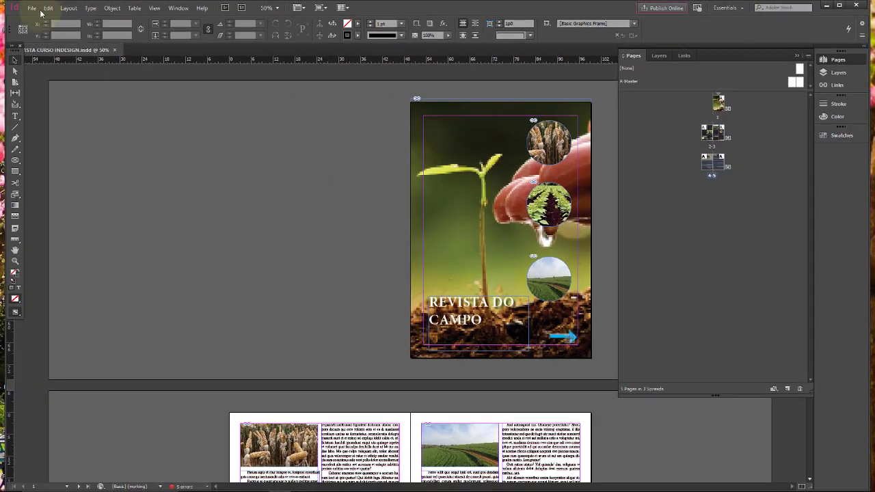
Set the current document's bleed to 1p0 on all four sides in Document Setup, leaving the slug at 0p0
{"action": "left_click", "coordinate": [47, 9]}
{"action": "mouse_move", "coordinate": [32, 7]}
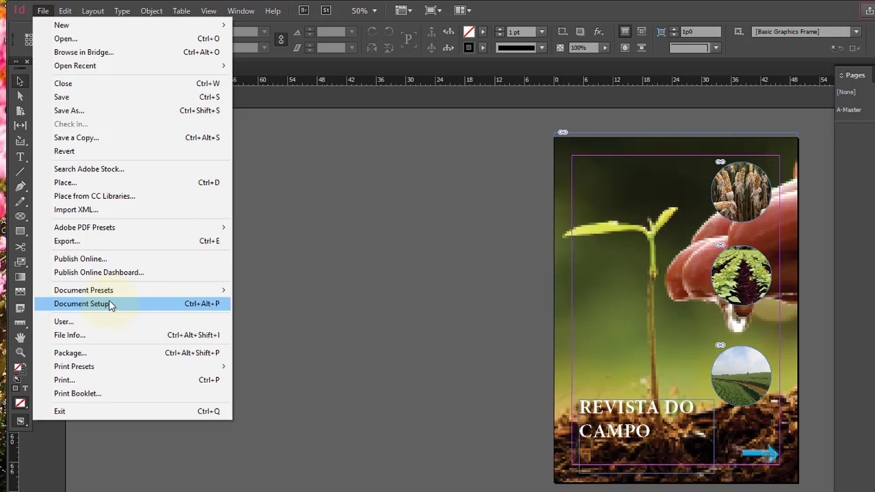
{"action": "left_click", "coordinate": [108, 303]}
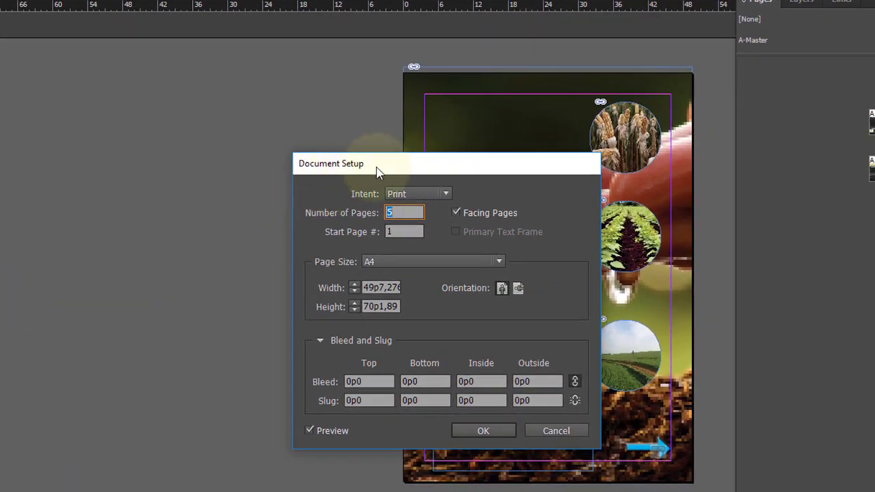
{"action": "left_click_drag", "start_coordinate": [377, 172], "coordinate": [109, 54]}
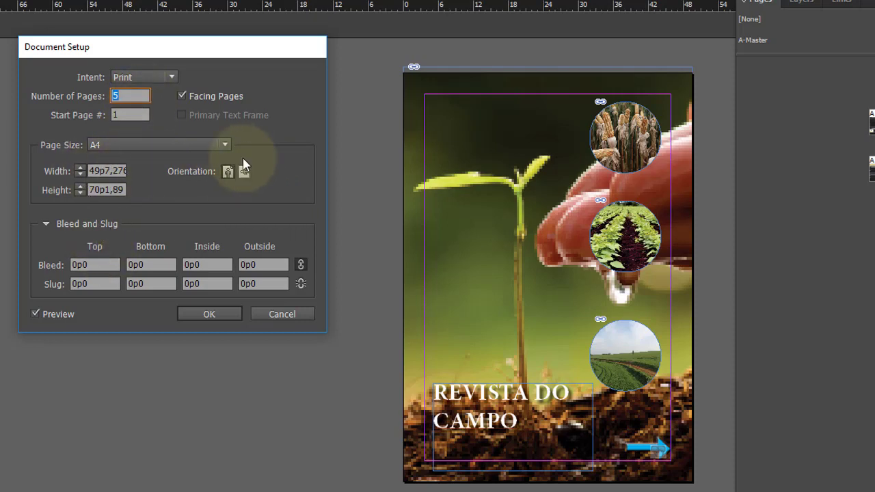
{"action": "left_click", "coordinate": [75, 265]}
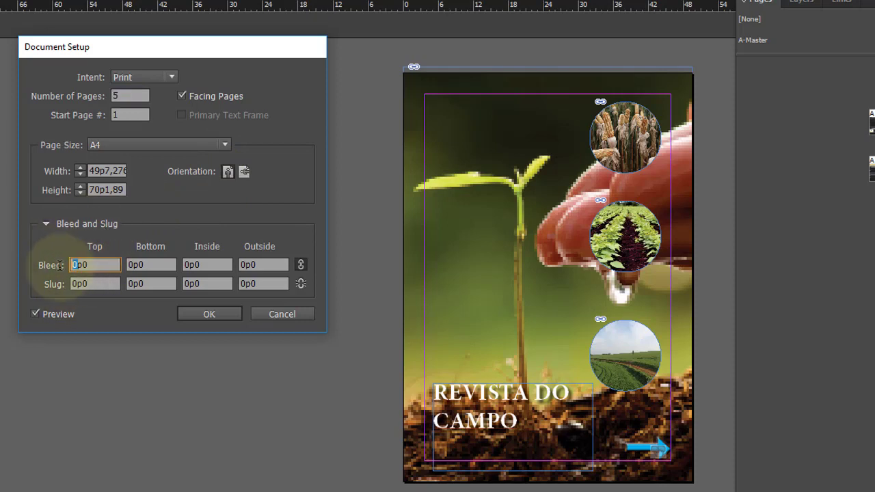
{"action": "type", "text": "1p0"}
{"action": "left_click", "coordinate": [96, 284]}
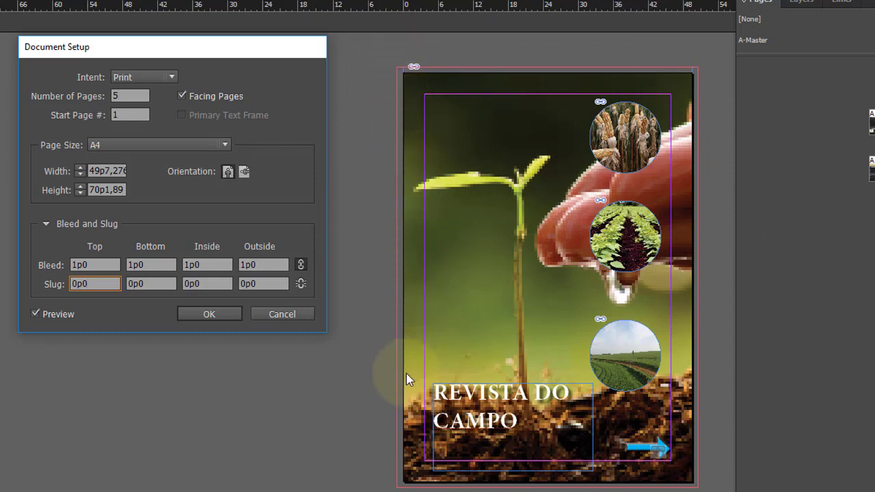
{"action": "left_click", "coordinate": [209, 314]}
Extend the cover background photo's frame out to the red bleed guides around page 1
{"action": "left_click", "coordinate": [449, 88]}
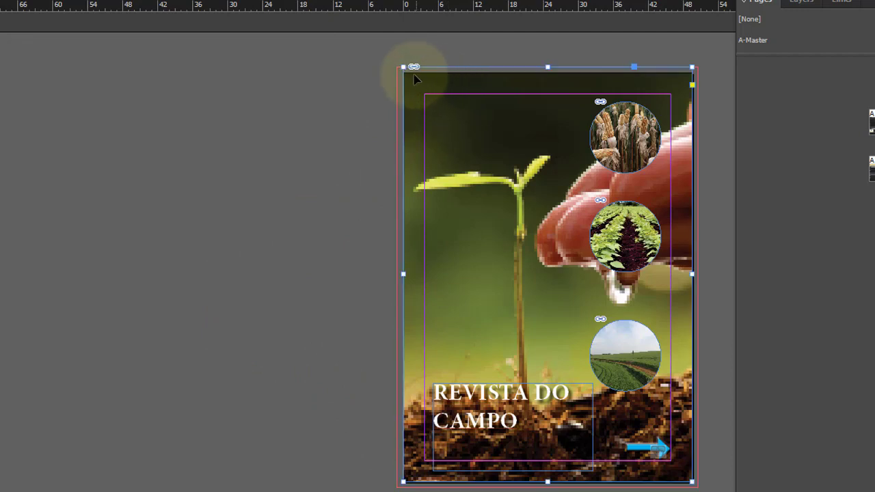
{"action": "left_click", "coordinate": [726, 231]}
{"action": "left_click", "coordinate": [642, 285]}
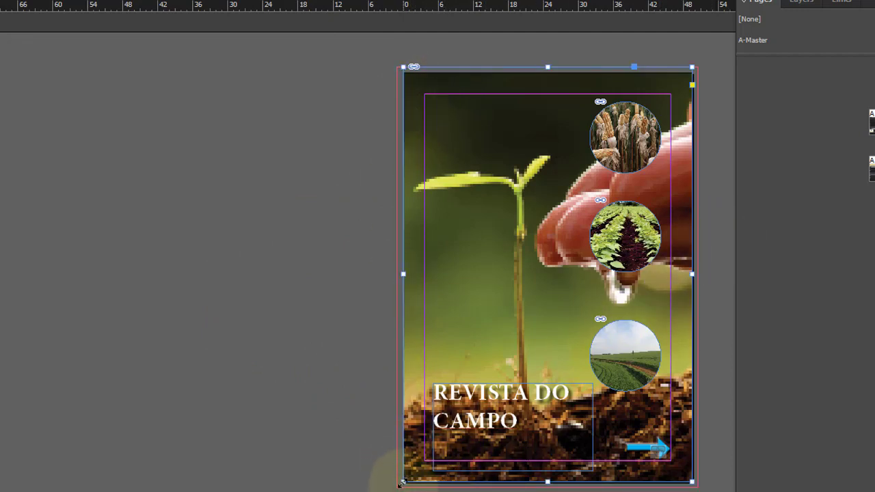
{"action": "left_click_drag", "start_coordinate": [402, 481], "coordinate": [398, 487]}
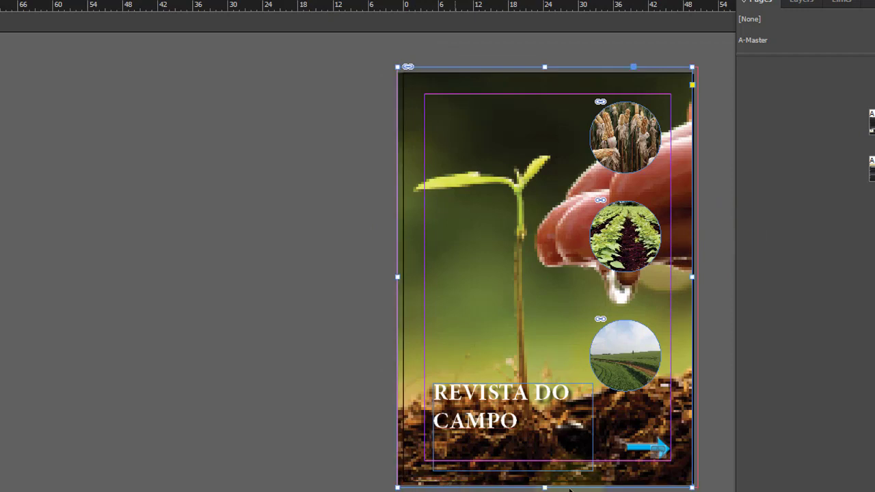
{"action": "mouse_move", "coordinate": [692, 487]}
{"action": "left_mouse_down"}
{"action": "mouse_move", "coordinate": [719, 486]}
{"action": "mouse_move", "coordinate": [697, 486]}
{"action": "left_mouse_up"}
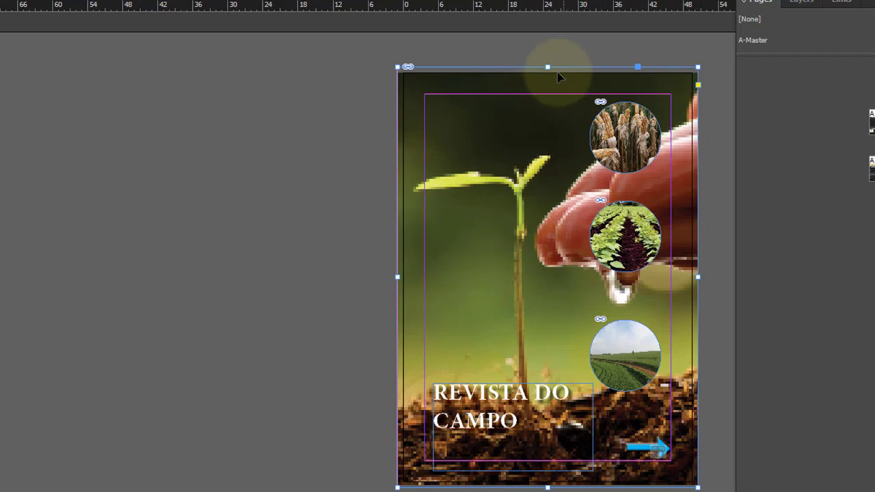
{"action": "left_click_drag", "start_coordinate": [547, 66], "coordinate": [547, 66]}
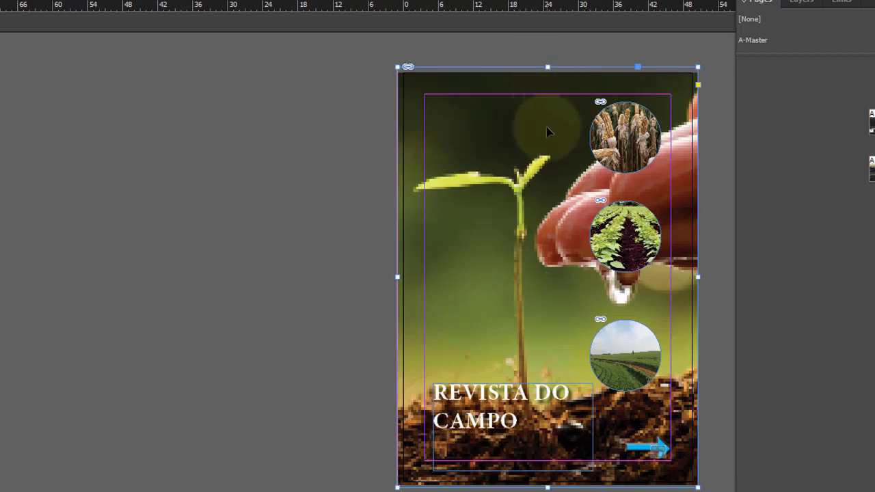
Stretch the photo inside the cover frame vertically so it fills the bleed area above and below the page
{"action": "left_click", "coordinate": [546, 131]}
{"action": "left_click_drag", "start_coordinate": [648, 70], "coordinate": [647, 65]}
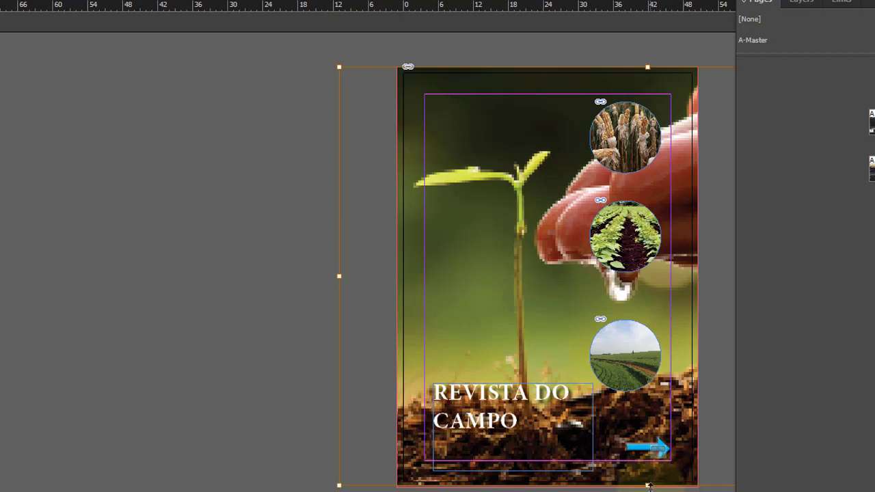
{"action": "left_click_drag", "start_coordinate": [649, 485], "coordinate": [650, 487]}
{"action": "left_click", "coordinate": [223, 260]}
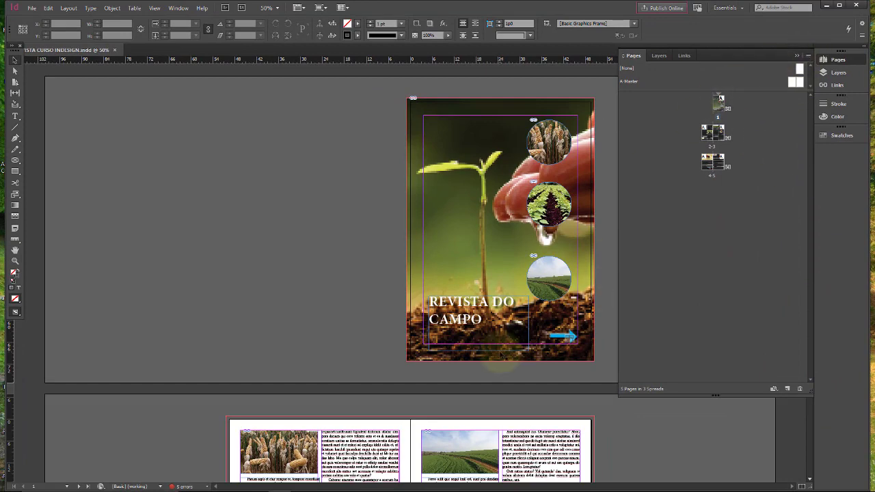
Examine the bleed guides and layout of the inner spreads 2-3 and 4-5, and the document's page order
{"action": "scroll", "coordinate": [500, 353], "scroll_direction": "down", "scroll_amount": 1}
{"action": "scroll", "coordinate": [500, 354], "scroll_direction": "down", "scroll_amount": 8}
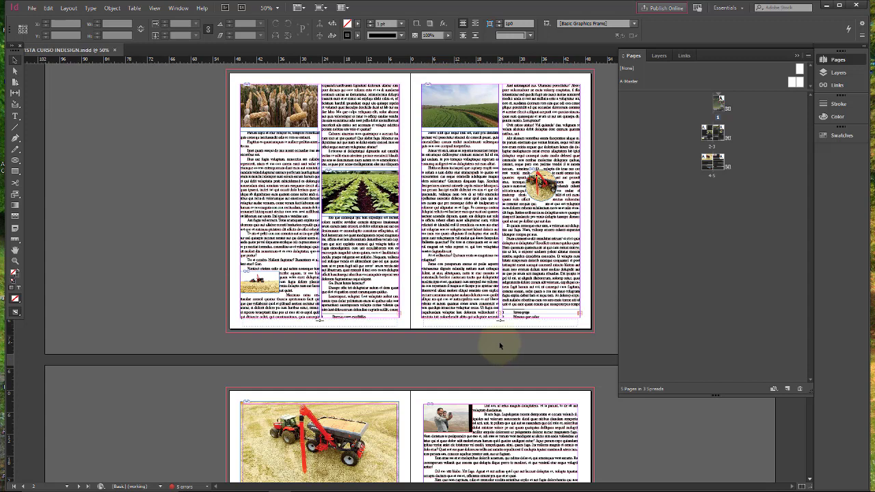
{"action": "scroll", "coordinate": [565, 305], "scroll_direction": "down", "scroll_amount": 2}
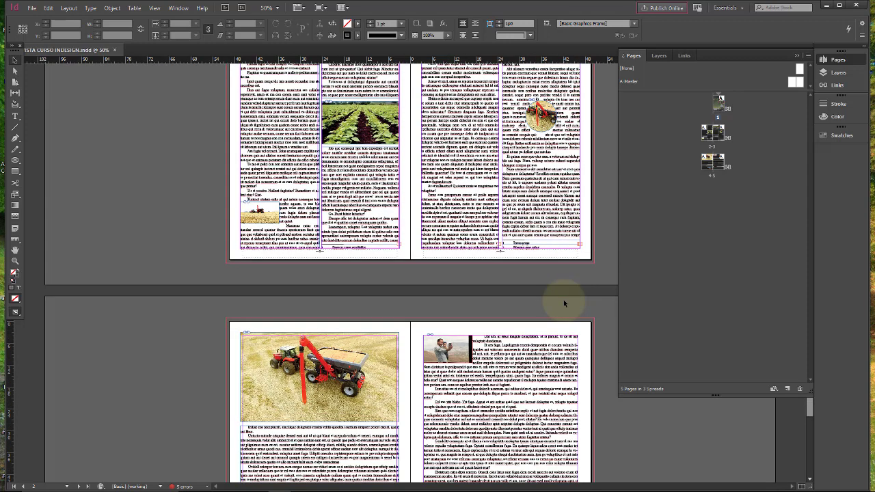
{"action": "scroll", "coordinate": [563, 299], "scroll_direction": "down", "scroll_amount": 1}
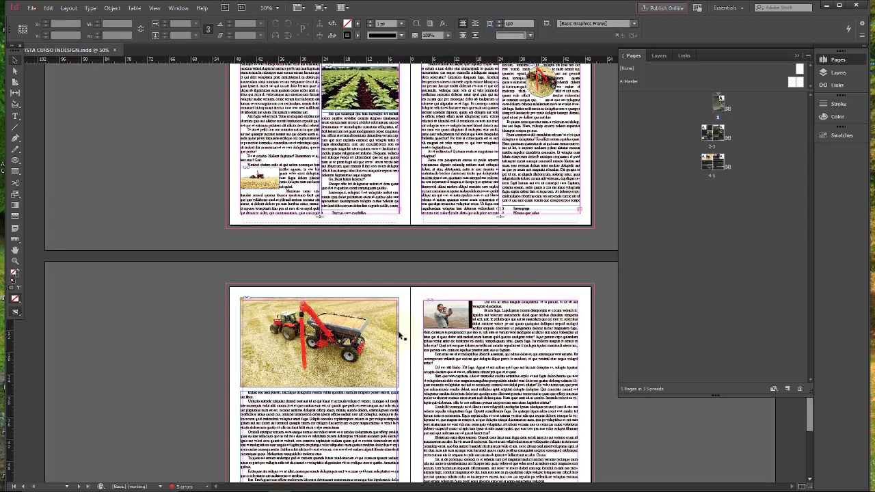
{"action": "scroll", "coordinate": [370, 348], "scroll_direction": "down", "scroll_amount": 3}
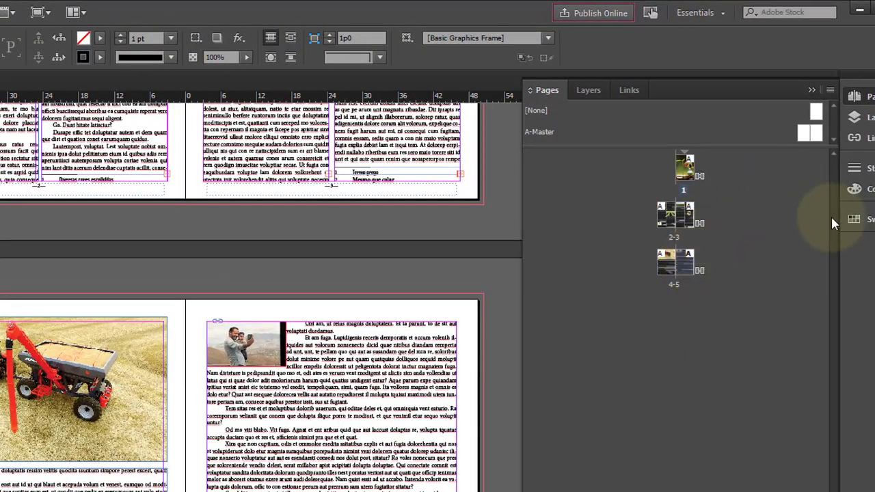
{"action": "double_click", "coordinate": [688, 171]}
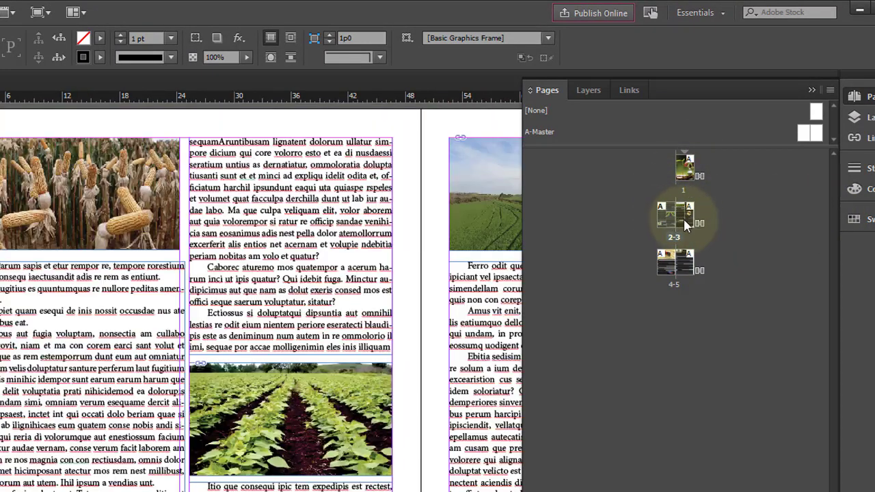
{"action": "double_click", "coordinate": [681, 219]}
{"action": "double_click", "coordinate": [674, 263]}
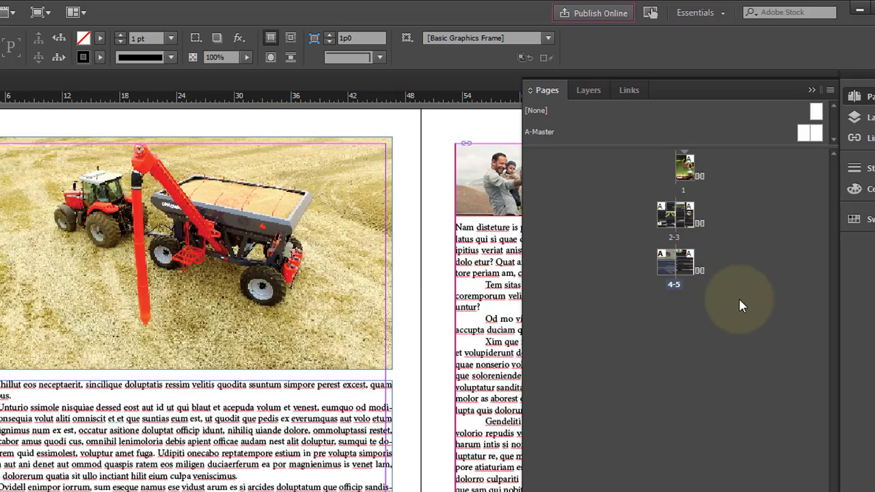
{"action": "left_click_drag", "start_coordinate": [687, 162], "coordinate": [687, 163]}
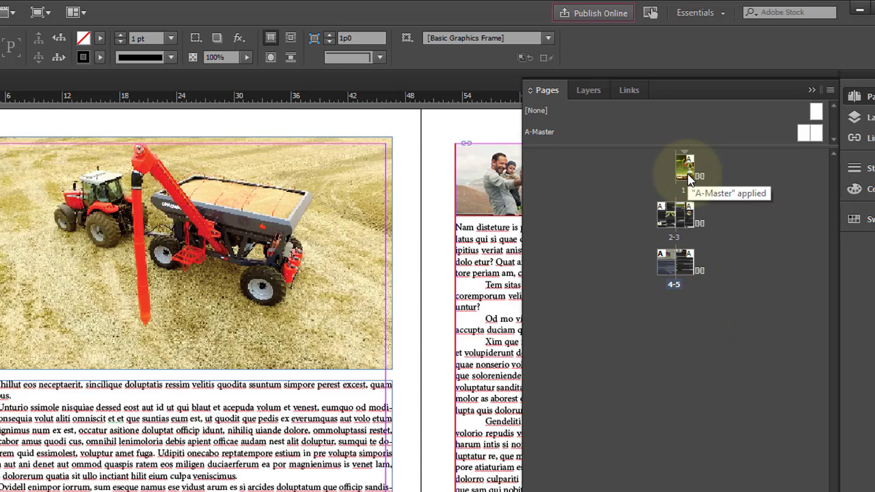
Insert one page after page 5 using the A-Master
{"action": "double_click", "coordinate": [684, 266]}
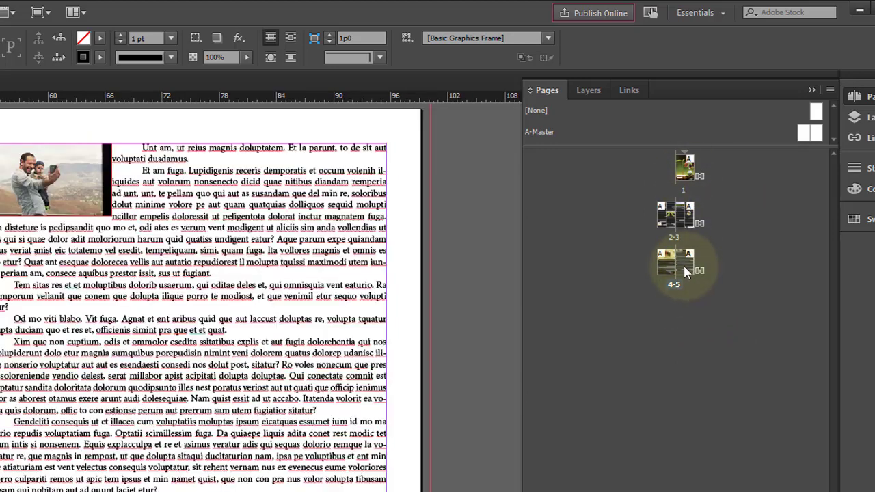
{"action": "right_click", "coordinate": [684, 268]}
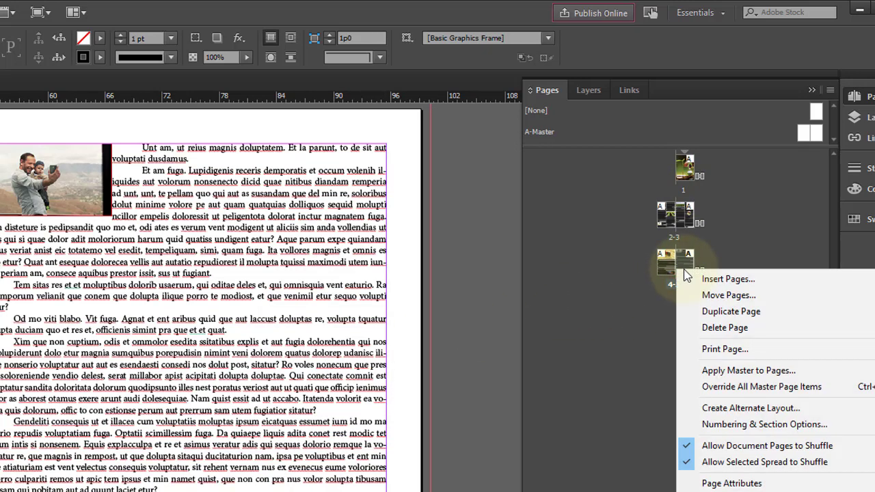
{"action": "left_click", "coordinate": [714, 281]}
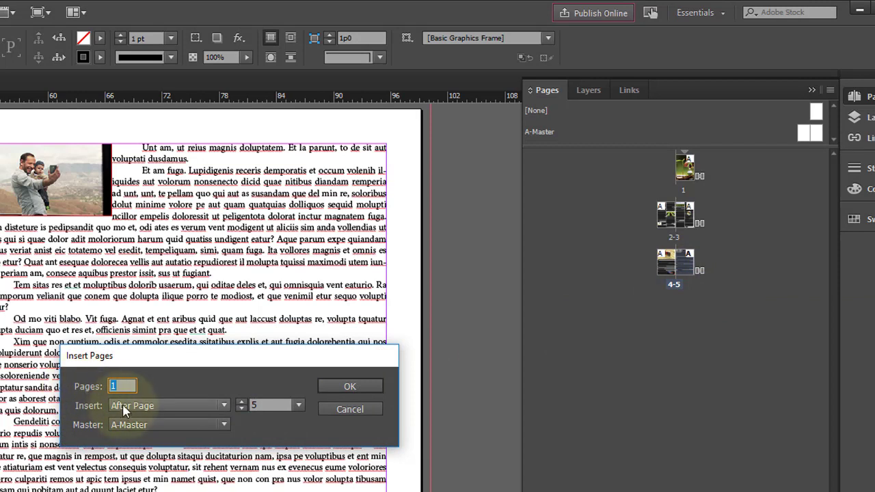
{"action": "left_click", "coordinate": [224, 406]}
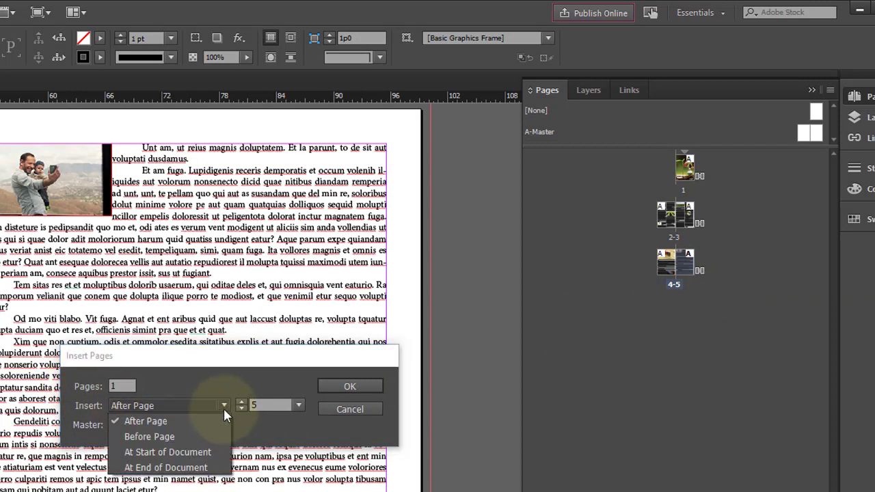
{"action": "left_click", "coordinate": [224, 408]}
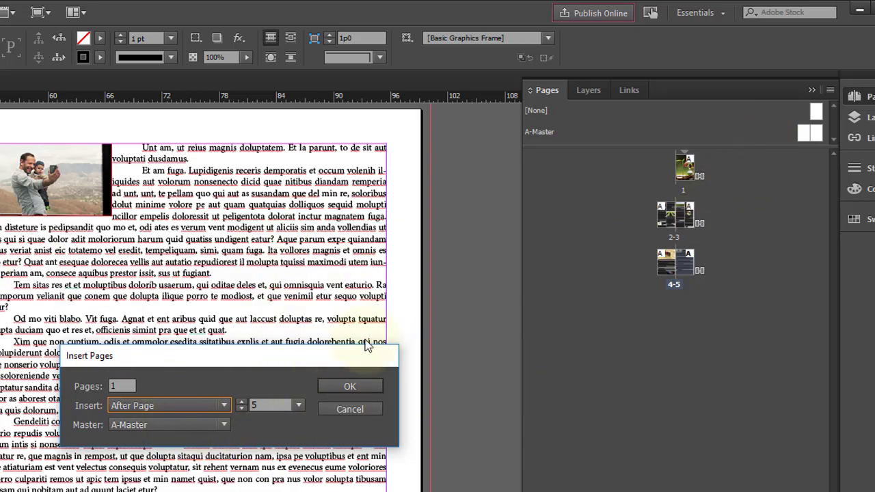
{"action": "left_click", "coordinate": [360, 386]}
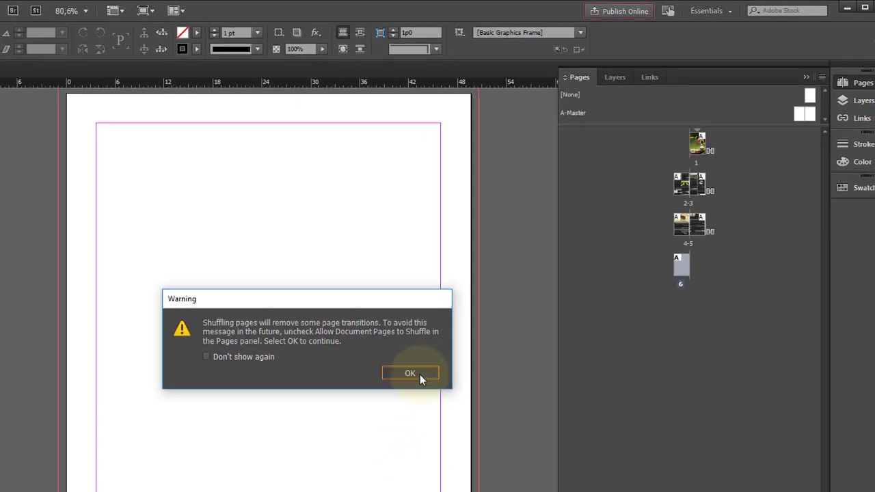
Accept the page-shuffle warning and place skyline-buildings-new-york-skyscrapers.jpg across the new page 6, about 155p wide and 73p high
{"action": "left_click", "coordinate": [420, 375]}
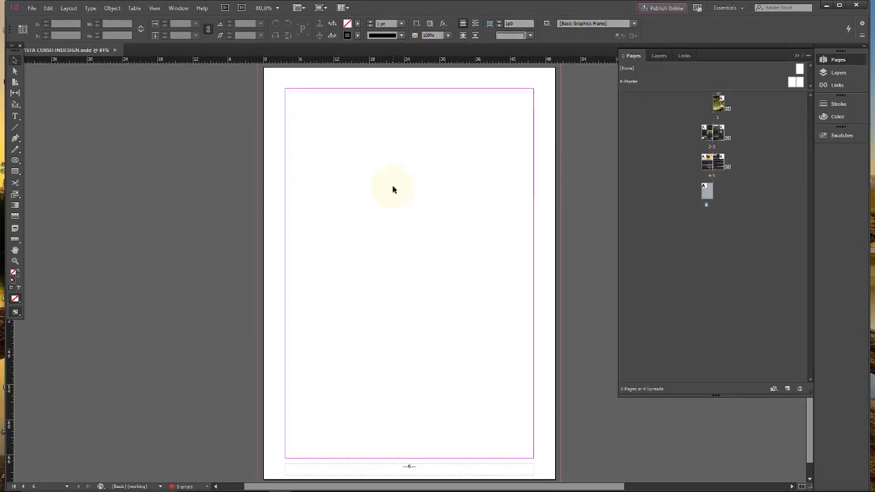
{"action": "key", "text": "ctrl+minus"}
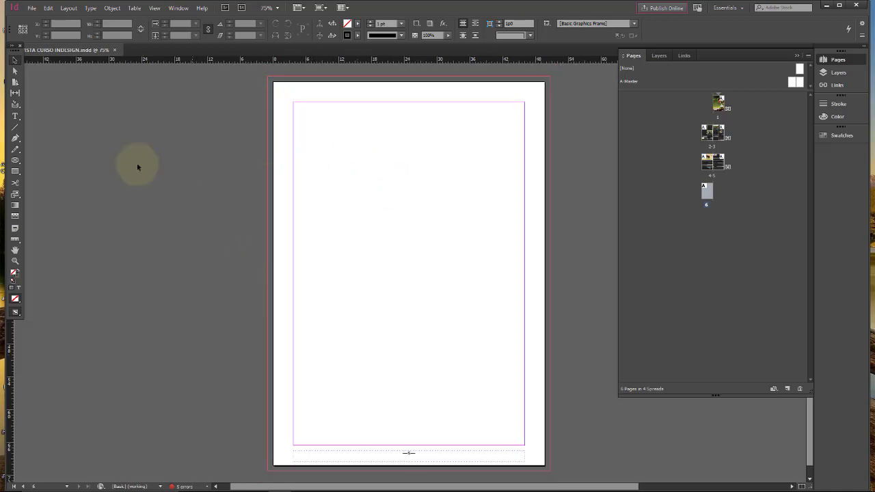
{"action": "left_click", "coordinate": [31, 8]}
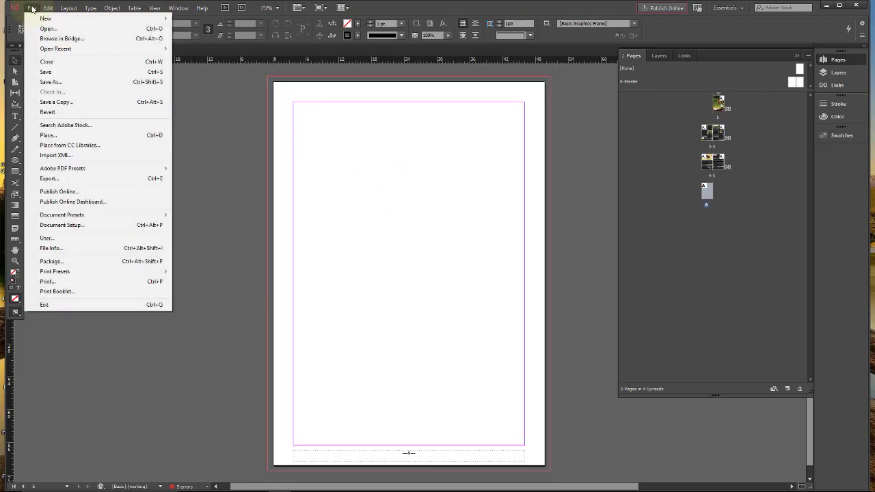
{"action": "left_click", "coordinate": [57, 135]}
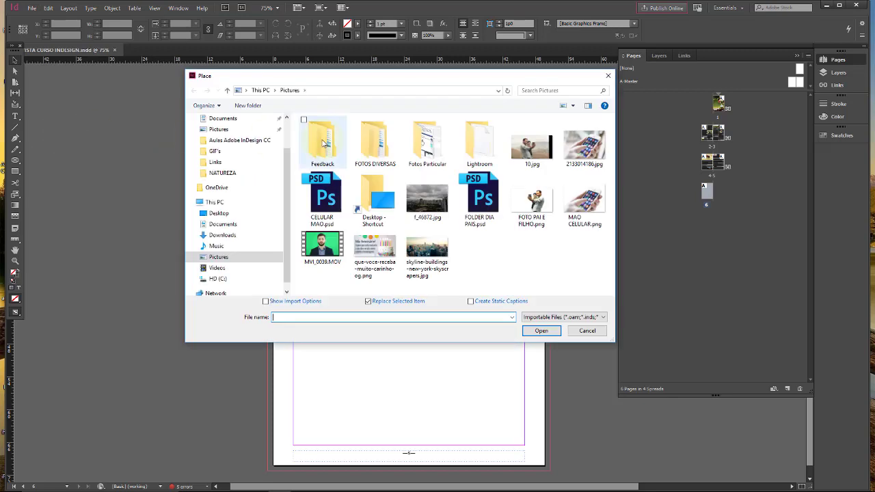
{"action": "left_click", "coordinate": [428, 252]}
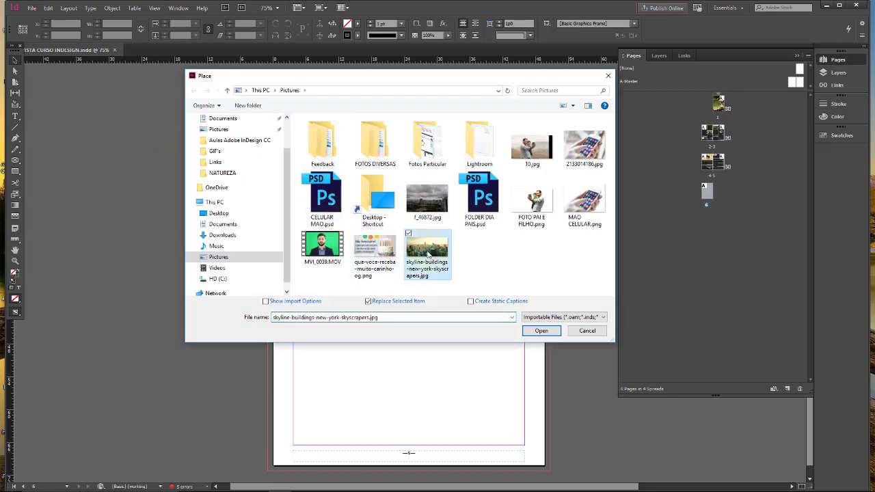
{"action": "left_click", "coordinate": [541, 330]}
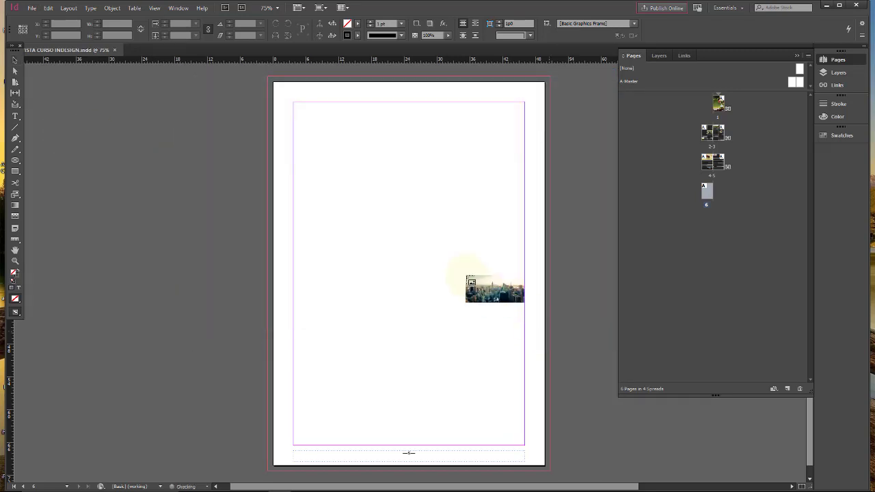
{"action": "key", "text": "ctrl+minus"}
{"action": "key", "text": "ctrl+minus"}
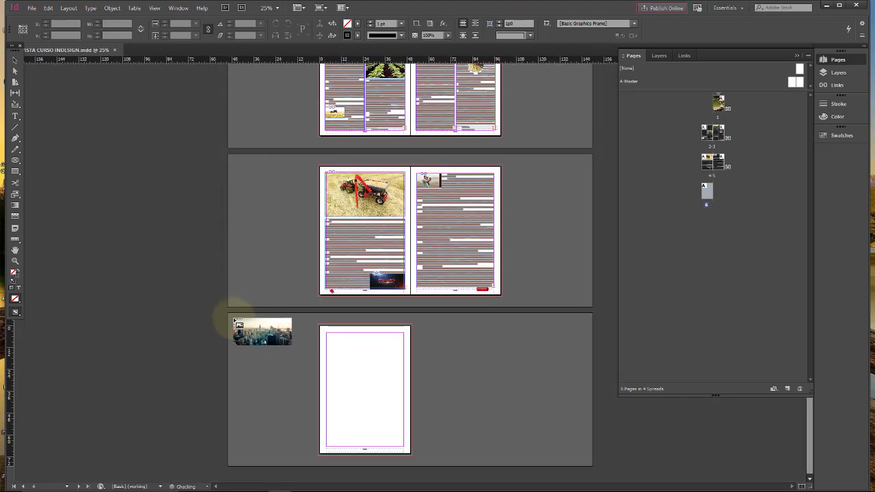
{"action": "left_click_drag", "start_coordinate": [232, 322], "coordinate": [517, 470]}
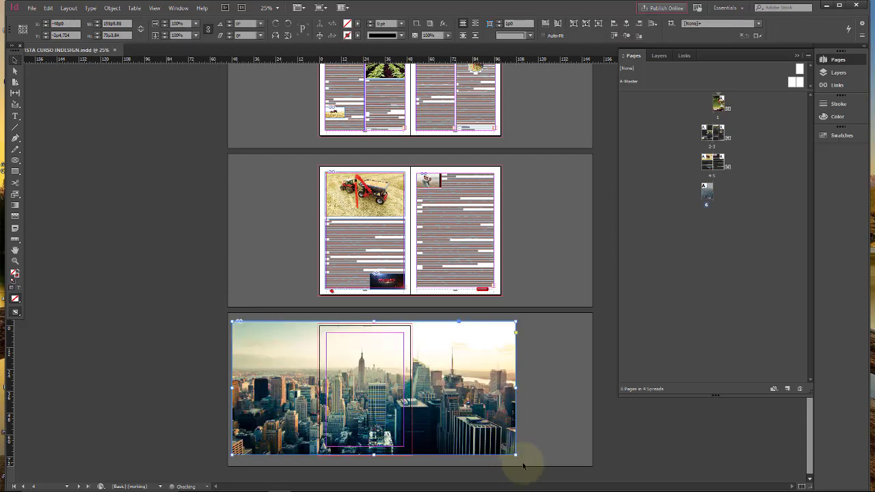
Reduce the skyline photo's frame height to about 72p4 by lowering its top edge toward the bleed guide of page 6
{"action": "key", "text": "ctrl+equal"}
{"action": "key", "text": "ctrl+equal"}
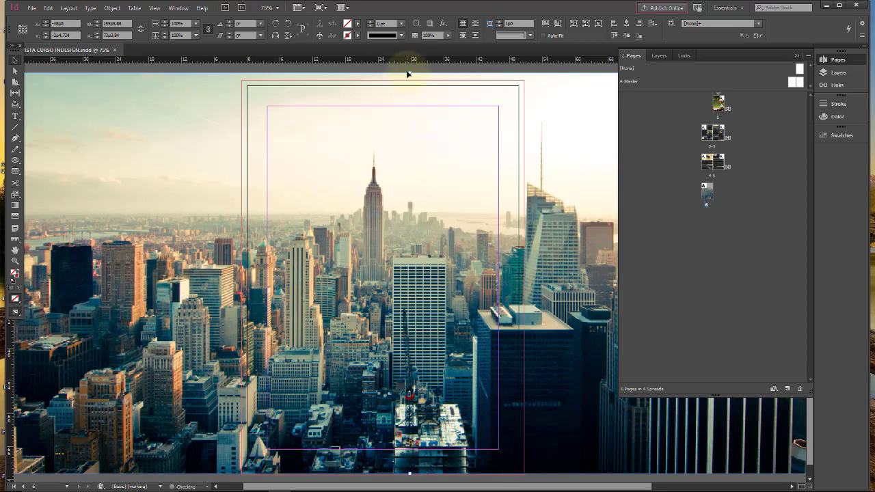
{"action": "key", "text": "ctrl+minus"}
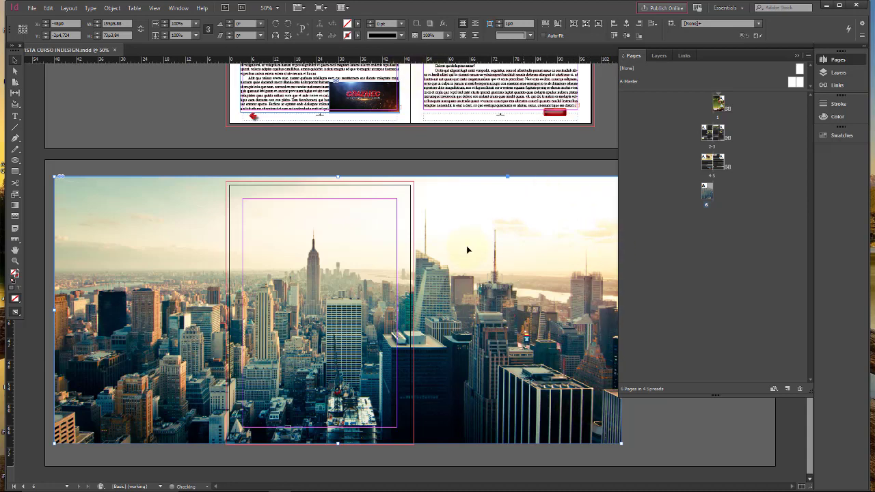
{"action": "key", "text": "ctrl+minus"}
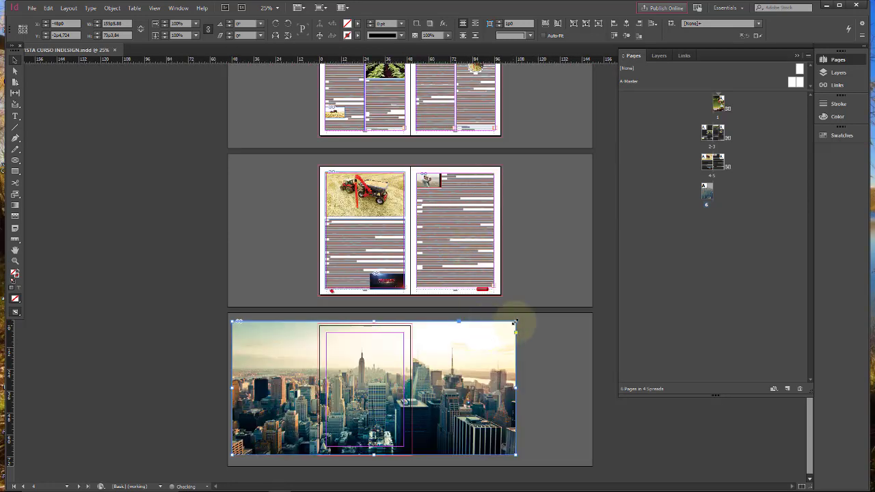
{"action": "left_click_drag", "start_coordinate": [515, 321], "coordinate": [516, 322]}
{"action": "key", "text": "ctrl+equal"}
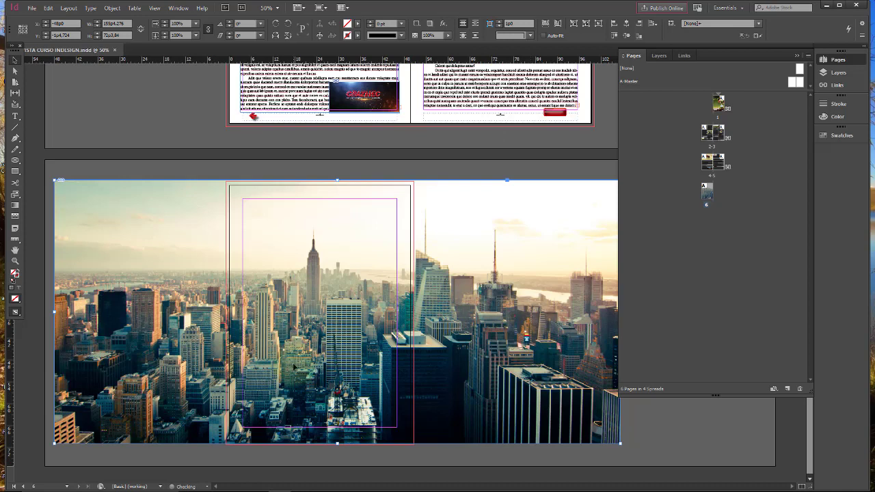
Crop the skyline photo's frame on all four sides to the red bleed guides around page 6
{"action": "left_click_drag", "start_coordinate": [53, 312], "coordinate": [226, 312]}
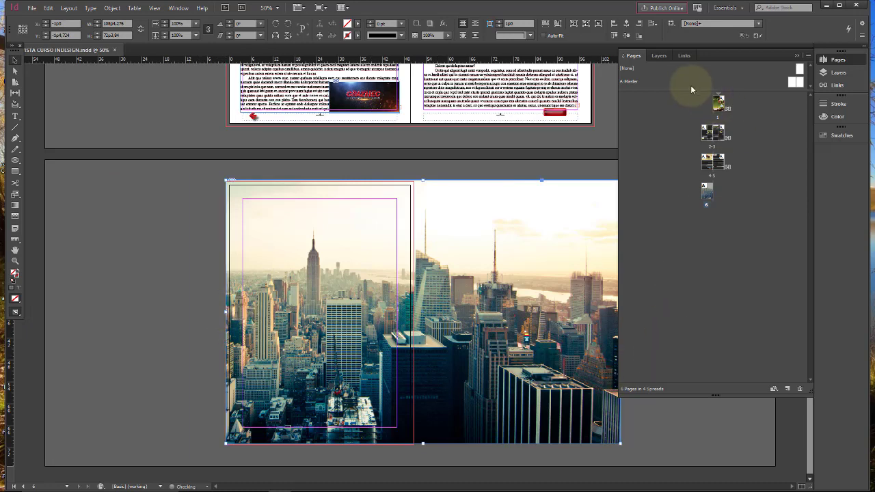
{"action": "left_click", "coordinate": [797, 55]}
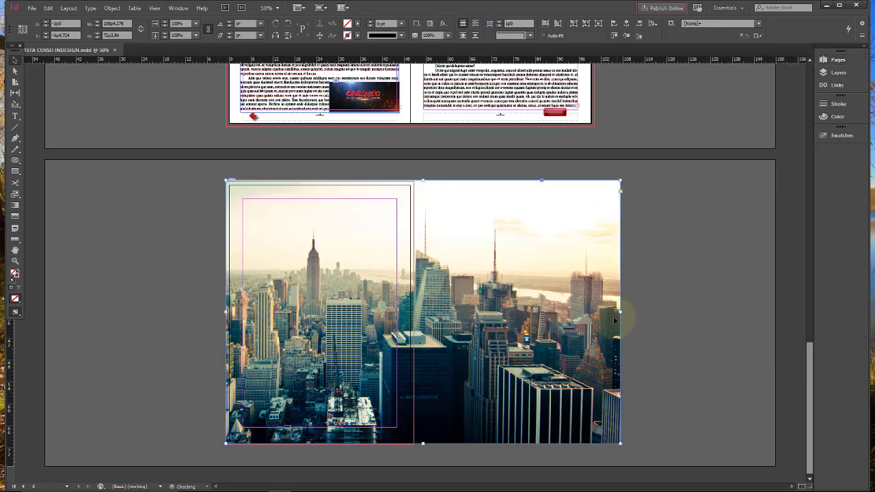
{"action": "left_click_drag", "start_coordinate": [620, 311], "coordinate": [414, 312]}
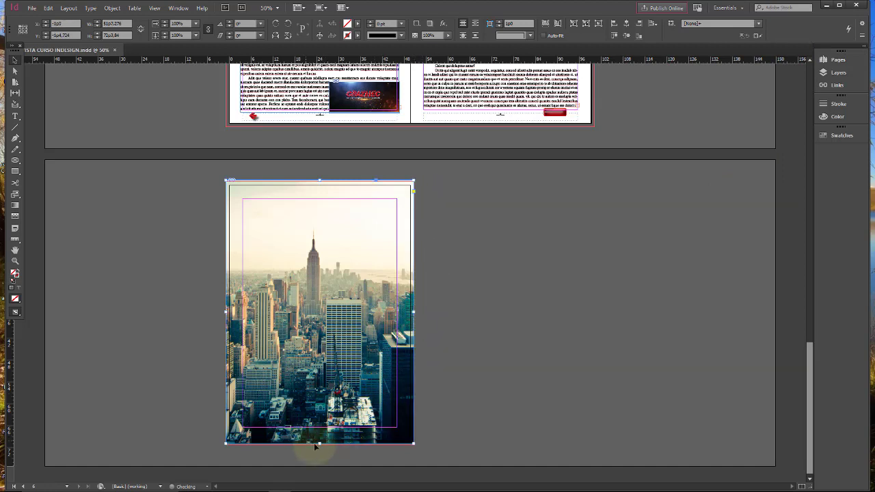
{"action": "left_click_drag", "start_coordinate": [320, 443], "coordinate": [319, 444]}
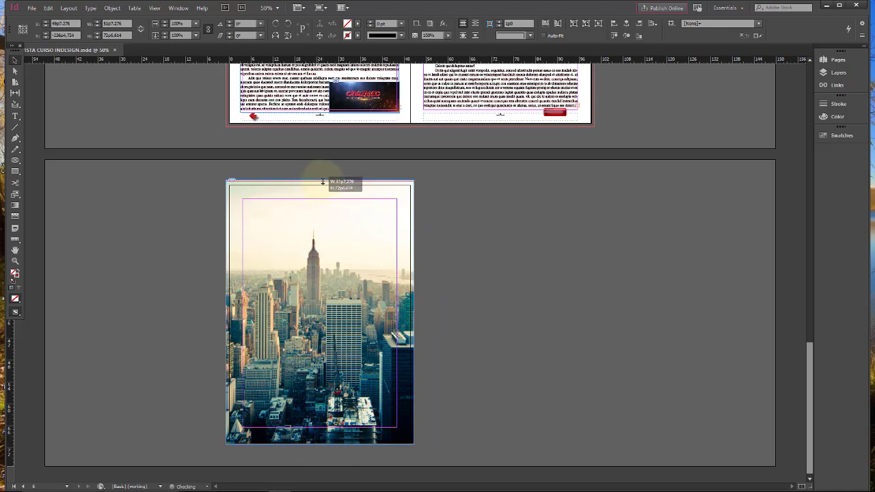
{"action": "left_click_drag", "start_coordinate": [319, 180], "coordinate": [321, 182]}
{"action": "left_click", "coordinate": [502, 217]}
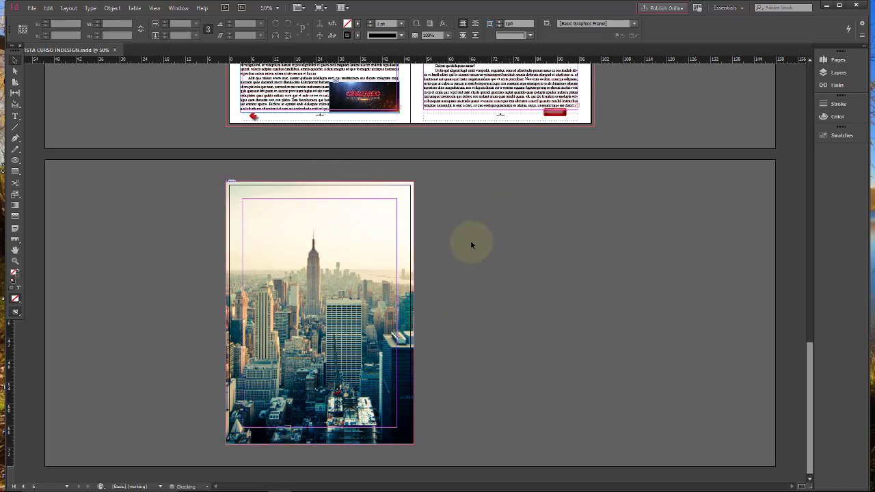
Extend the skyline frame's left edge outward to a width of about 56p6 and nudge the photo right until the frame starts at about 2p
{"action": "left_click", "coordinate": [313, 289]}
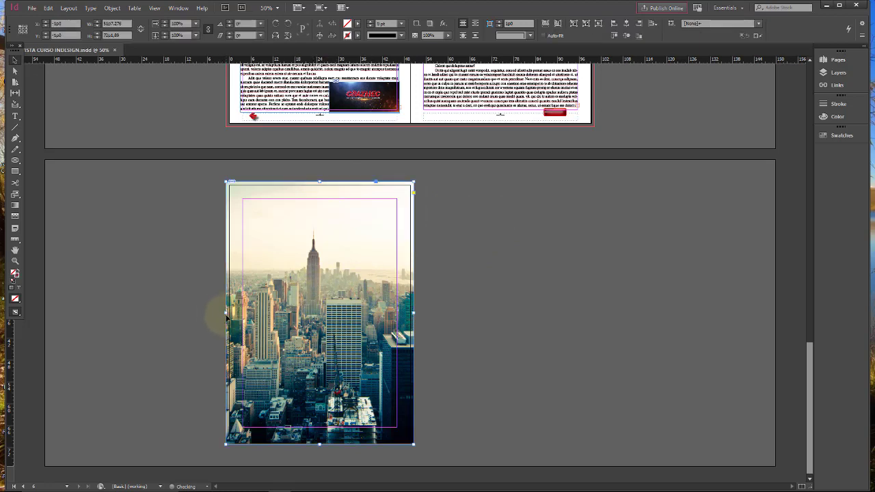
{"action": "left_click_drag", "start_coordinate": [225, 315], "coordinate": [208, 315]}
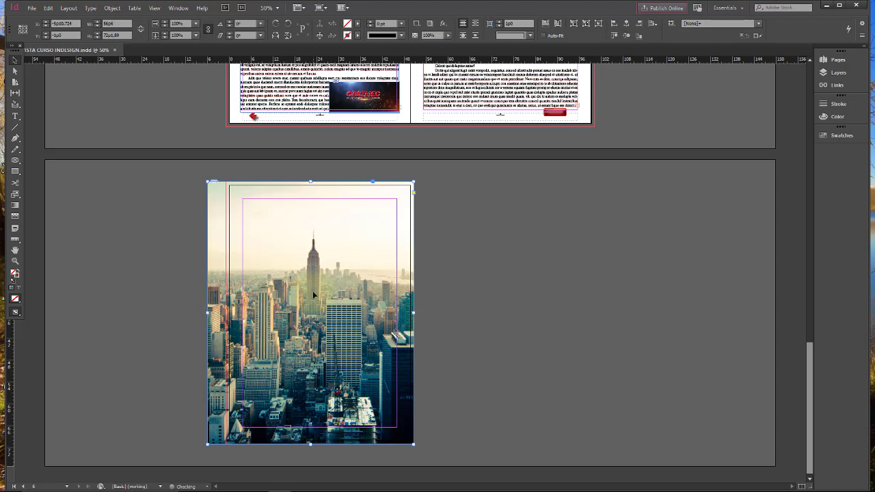
{"action": "key", "text": "Right"}
{"action": "key", "text": "Right"}
{"action": "key", "text": "Right"}
{"action": "key", "text": "Right"}
{"action": "key", "text": "Right"}
{"action": "key", "text": "Right"}
{"action": "key", "text": "Right"}
{"action": "key", "text": "Right"}
{"action": "key", "text": "Right"}
{"action": "key", "text": "Right"}
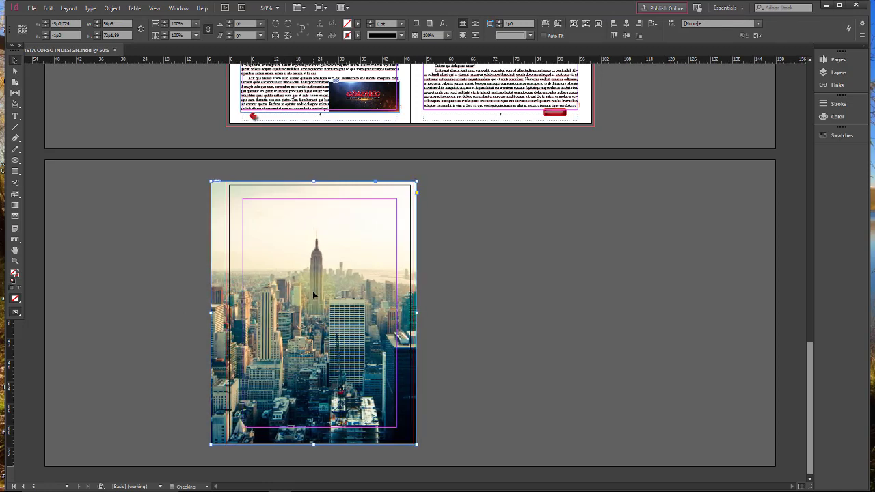
{"action": "key", "text": "Right"}
{"action": "key", "text": "Right"}
{"action": "key", "text": "Right"}
{"action": "key", "text": "Right"}
{"action": "key", "text": "Right"}
{"action": "key", "text": "Right"}
{"action": "key", "text": "Right"}
{"action": "key", "text": "Right"}
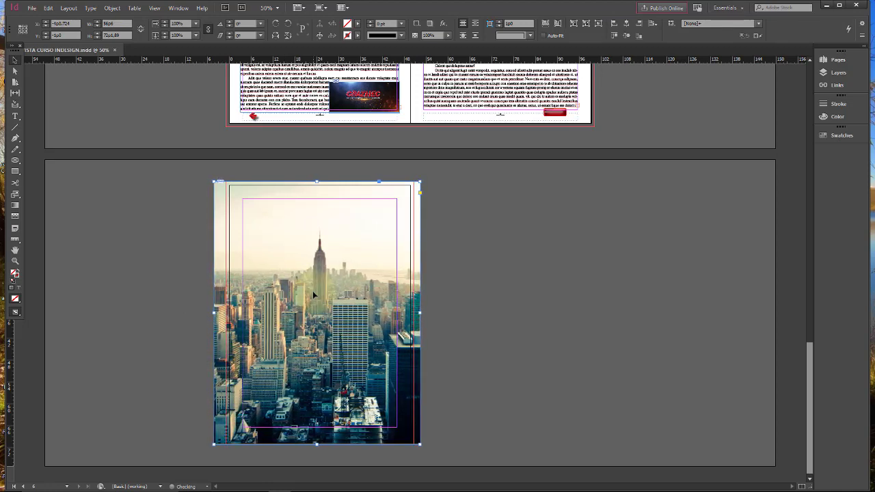
{"action": "key", "text": "Right"}
{"action": "key", "text": "Right"}
{"action": "key", "text": "Right"}
{"action": "key", "text": "Right"}
{"action": "key", "text": "Right"}
{"action": "key", "text": "Right"}
{"action": "key", "text": "Right"}
{"action": "key", "text": "Right"}
{"action": "key", "text": "Right"}
{"action": "key", "text": "Right"}
{"action": "key", "text": "Right"}
{"action": "key", "text": "Right"}
{"action": "key", "text": "Right"}
{"action": "key", "text": "Right"}
{"action": "key", "text": "Right"}
{"action": "key", "text": "Right"}
{"action": "key", "text": "Right"}
{"action": "key", "text": "Right"}
{"action": "key", "text": "Right"}
{"action": "key", "text": "Right"}
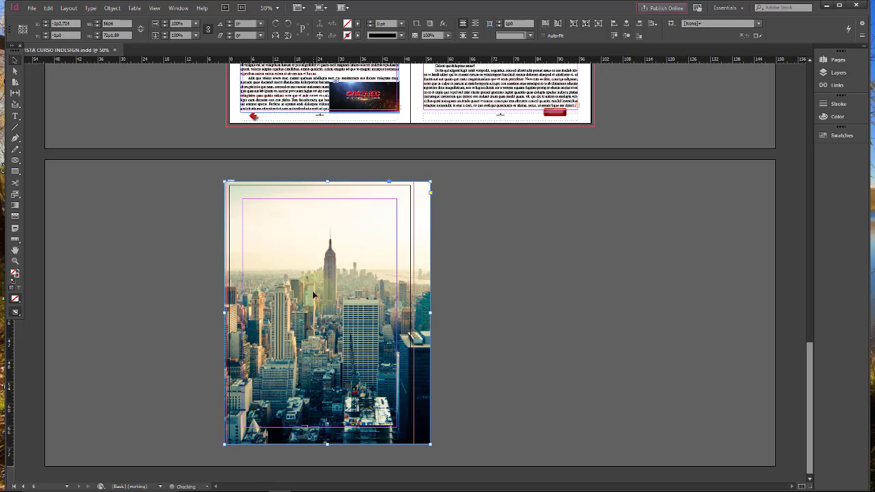
{"action": "key", "text": "Right"}
{"action": "key", "text": "Right"}
{"action": "key", "text": "Right"}
{"action": "key", "text": "Right"}
{"action": "key", "text": "Right"}
{"action": "key", "text": "Right"}
{"action": "key", "text": "Right"}
{"action": "key", "text": "Right"}
{"action": "key", "text": "Right"}
{"action": "key", "text": "Right"}
{"action": "key", "text": "Right"}
{"action": "key", "text": "Right"}
{"action": "key", "text": "Right"}
{"action": "key", "text": "Right"}
{"action": "key", "text": "Right"}
{"action": "key", "text": "Right"}
{"action": "key", "text": "Right"}
{"action": "key", "text": "Right"}
{"action": "key", "text": "Right"}
{"action": "key", "text": "Right"}
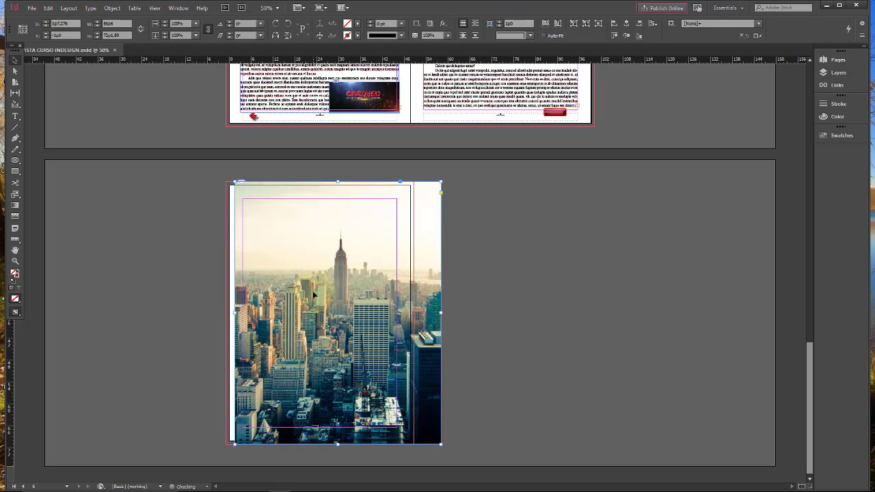
{"action": "key", "text": "Right"}
{"action": "key", "text": "Right"}
{"action": "key", "text": "Right"}
{"action": "key", "text": "Right"}
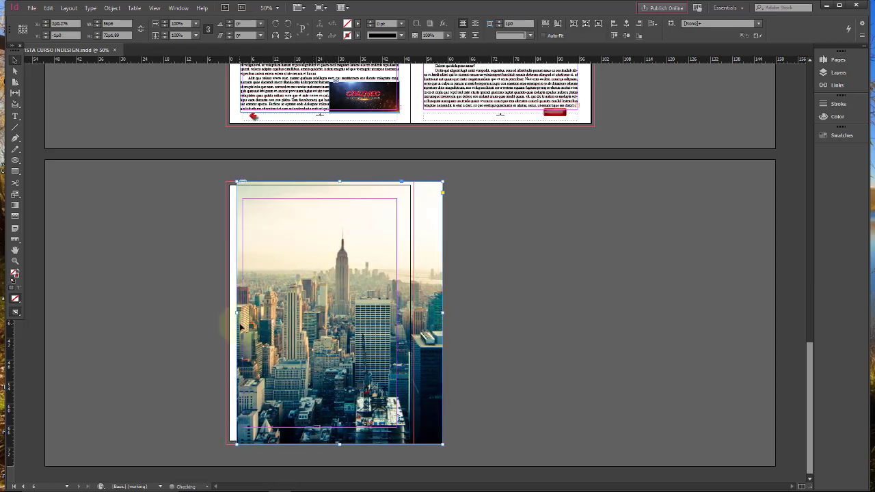
Fit the left and right edges of the shifted skyline frame back to page 6's bleed guides, making it about 51p7 wide
{"action": "left_click_drag", "start_coordinate": [236, 312], "coordinate": [226, 312]}
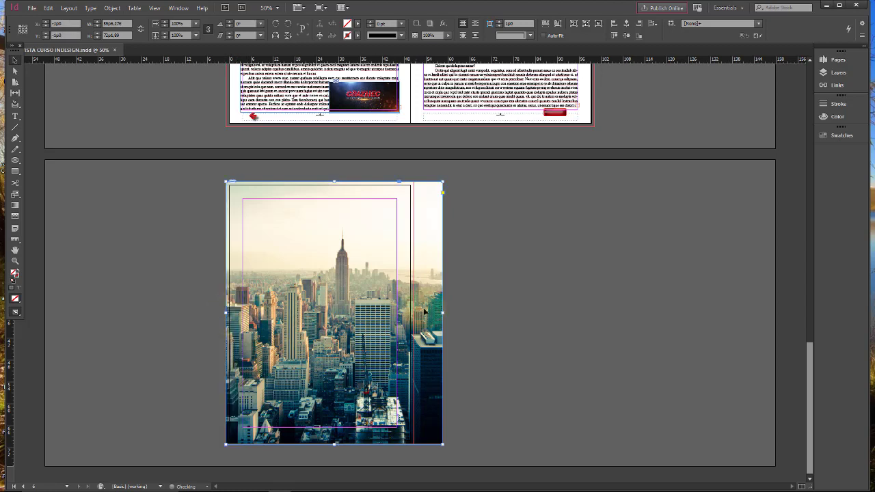
{"action": "left_click_drag", "start_coordinate": [446, 313], "coordinate": [414, 313]}
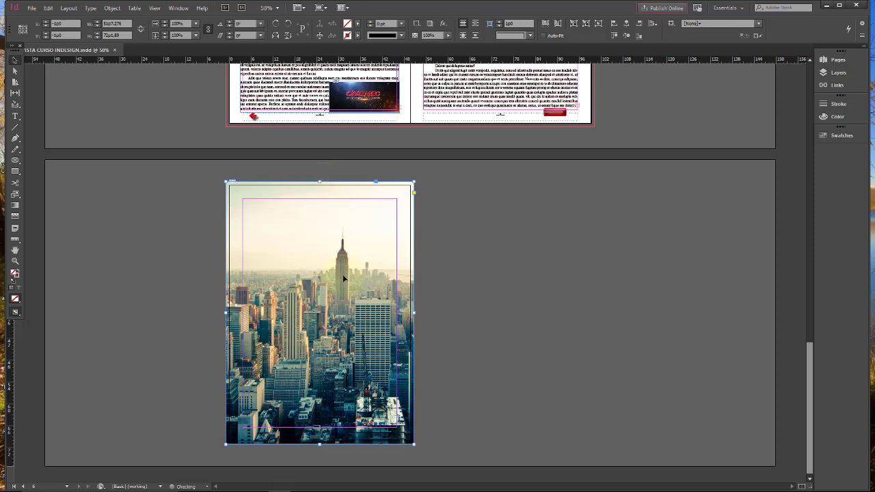
{"action": "left_click", "coordinate": [486, 281]}
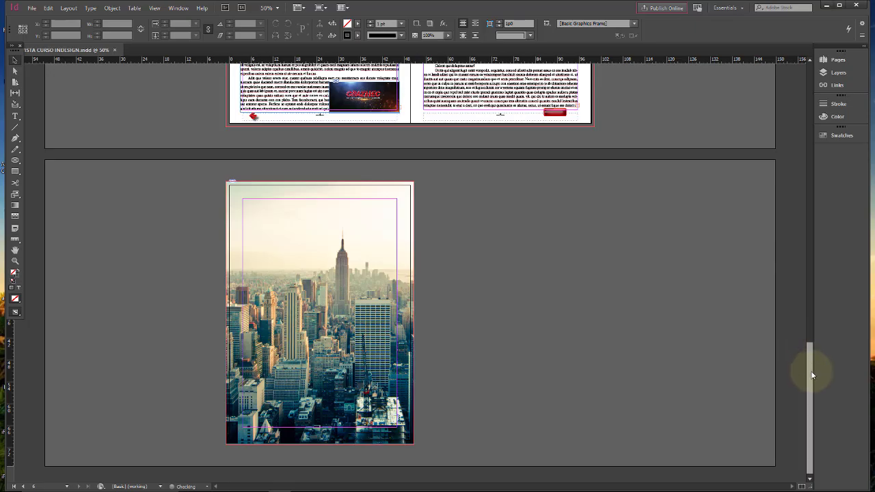
{"action": "left_click_drag", "start_coordinate": [812, 374], "coordinate": [765, 62]}
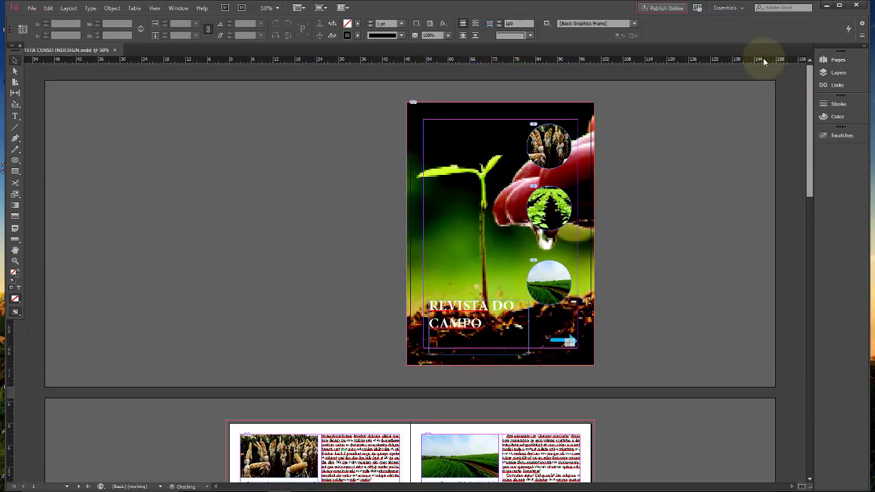